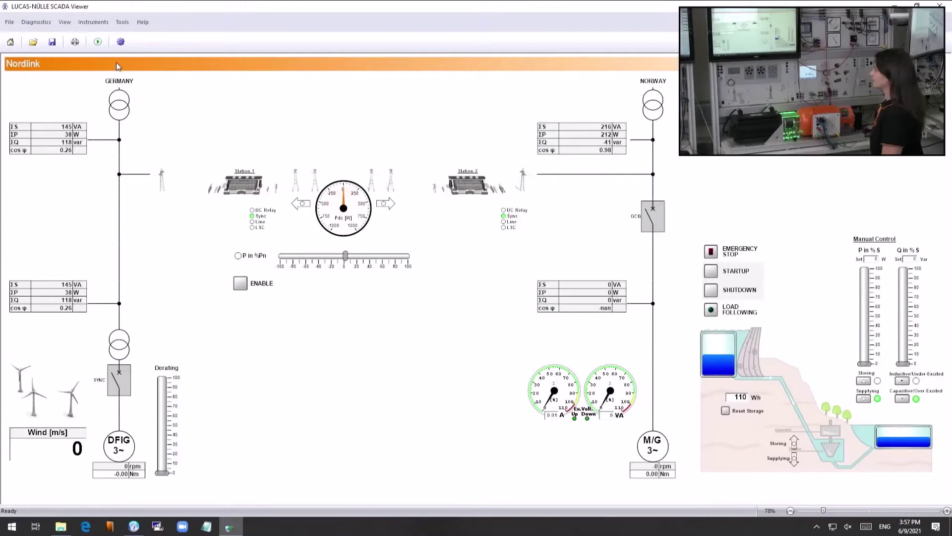
Start measuring in SCADA, enable the WindSim turbine and show its characteristic curves
left_click(99, 43)
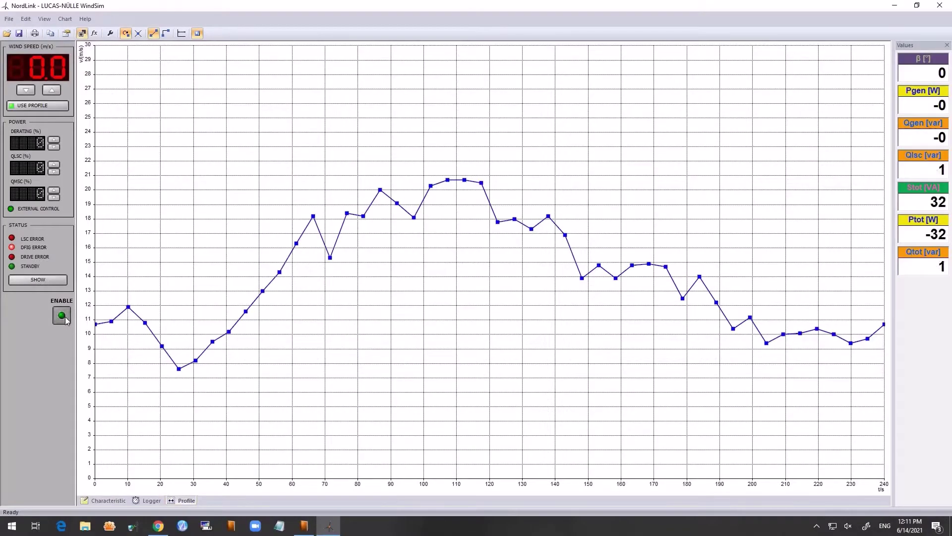
left_click(62, 316)
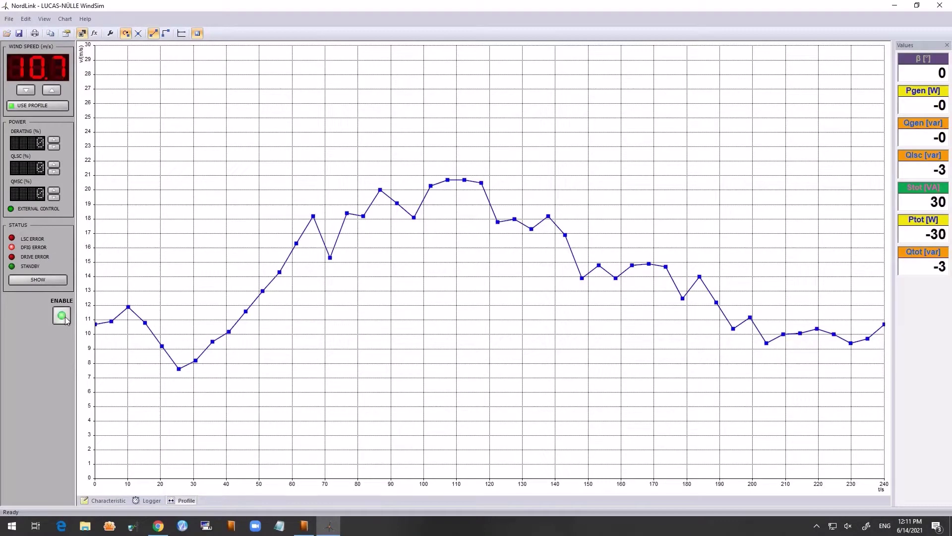
left_click(108, 500)
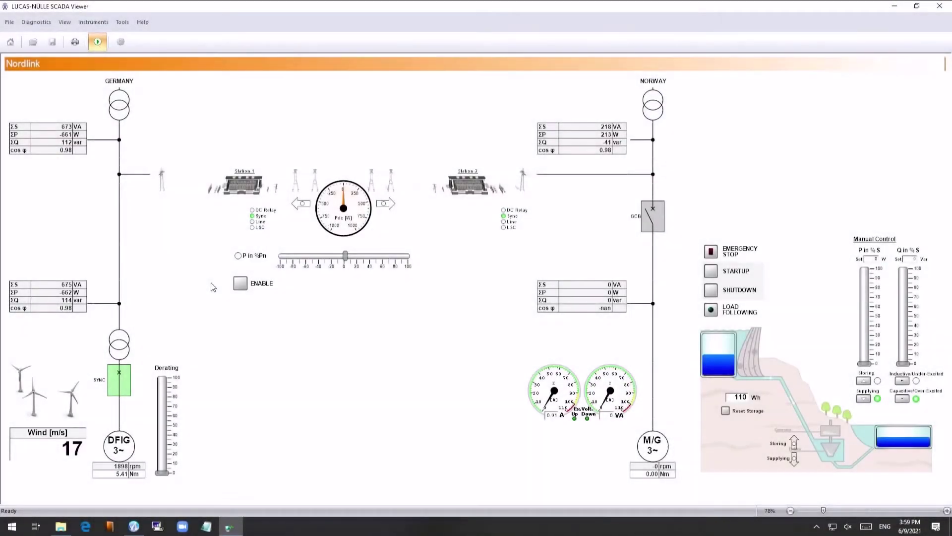
Show a large Germany total active power readout and enable the HVDC converter stations
double_click(64, 135)
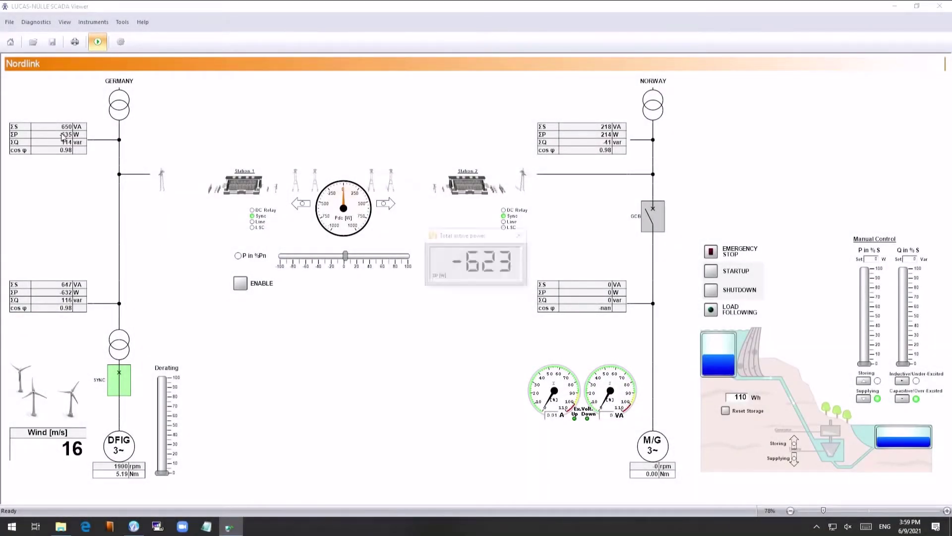
left_click_drag(461, 236, 183, 102)
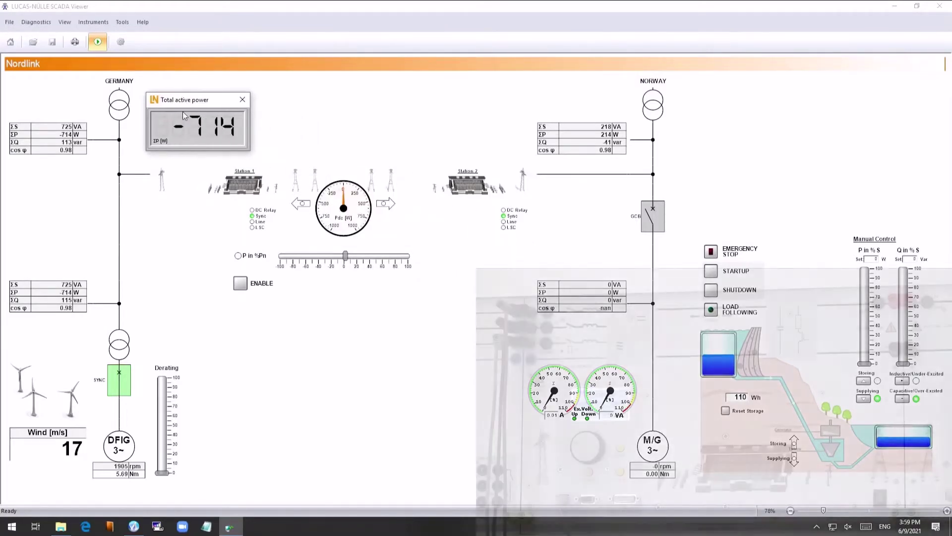
left_click(239, 284)
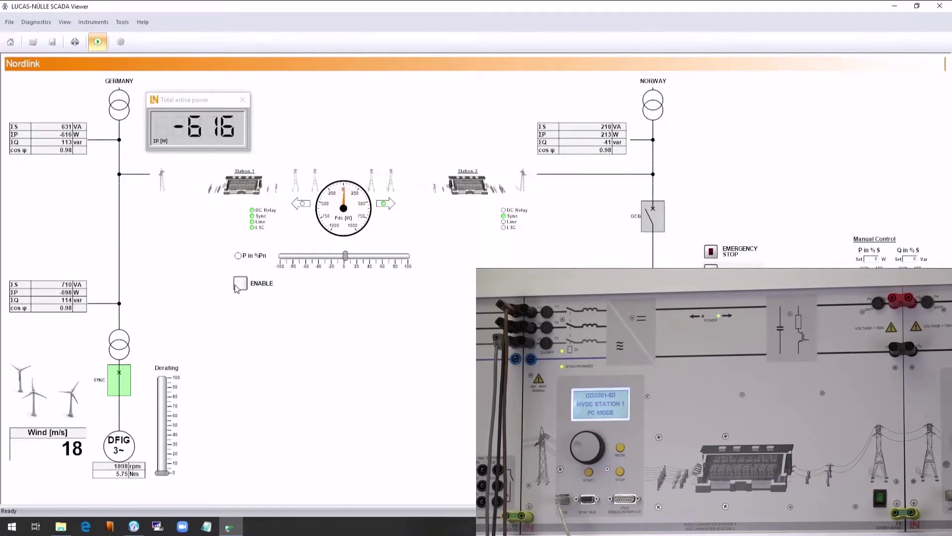
left_click(236, 286)
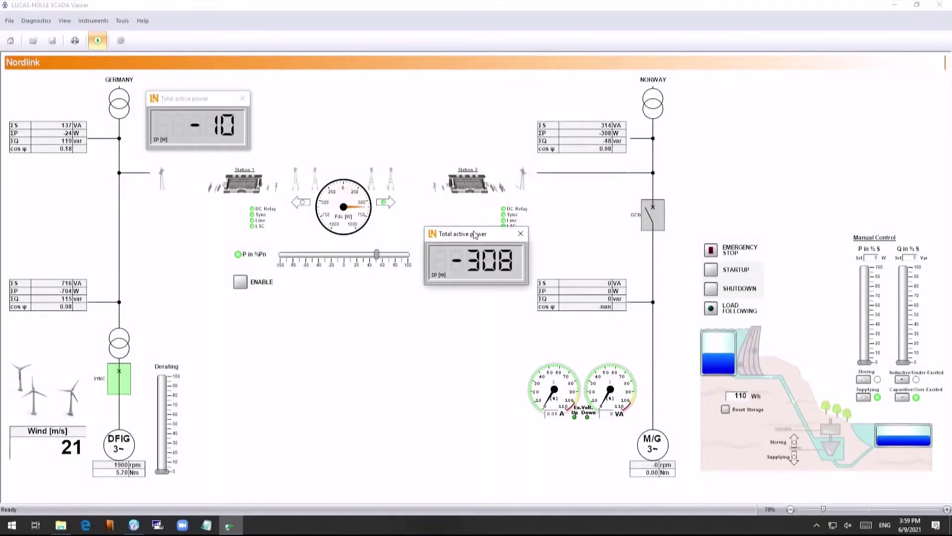
Start the pumped-storage machine in Storing mode and raise its P in % S setpoint
left_click_drag(476, 231, 478, 112)
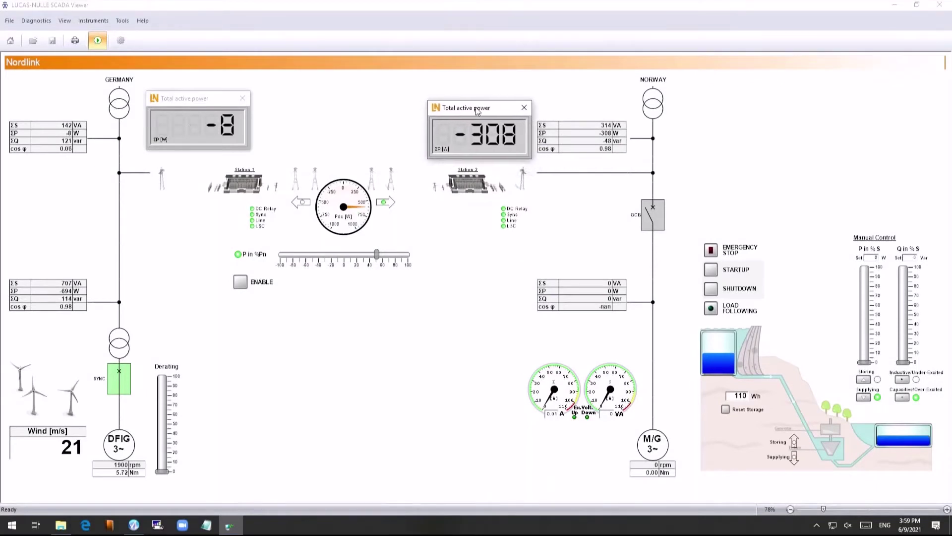
left_click(710, 272)
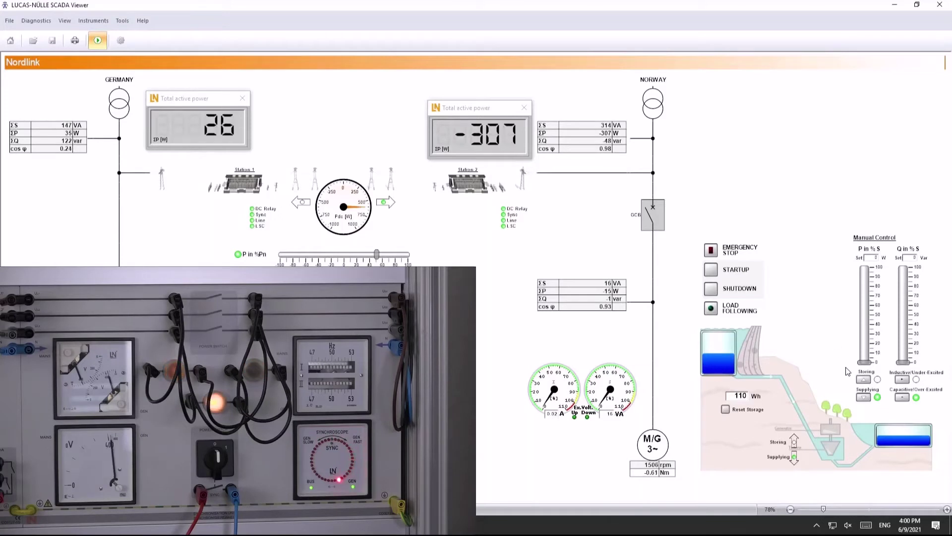
left_click(864, 379)
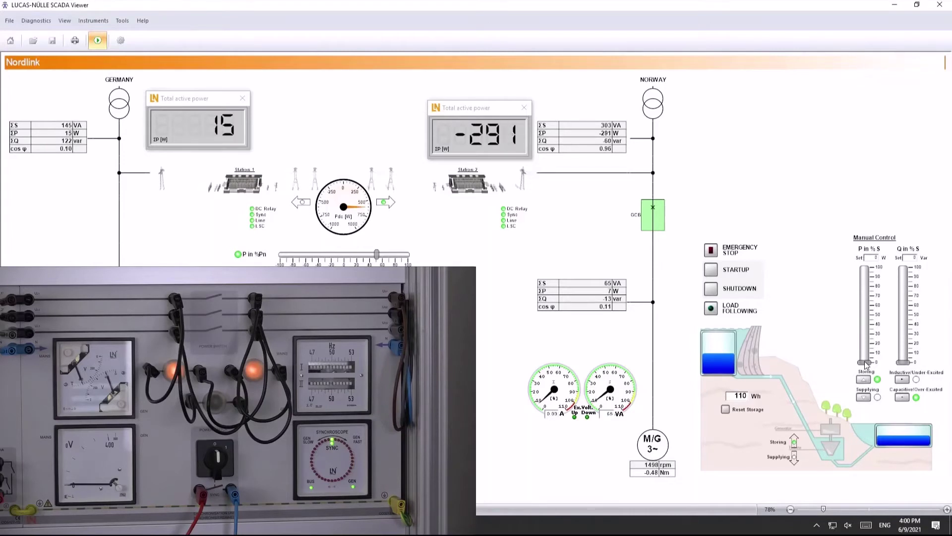
left_click_drag(866, 363, 867, 353)
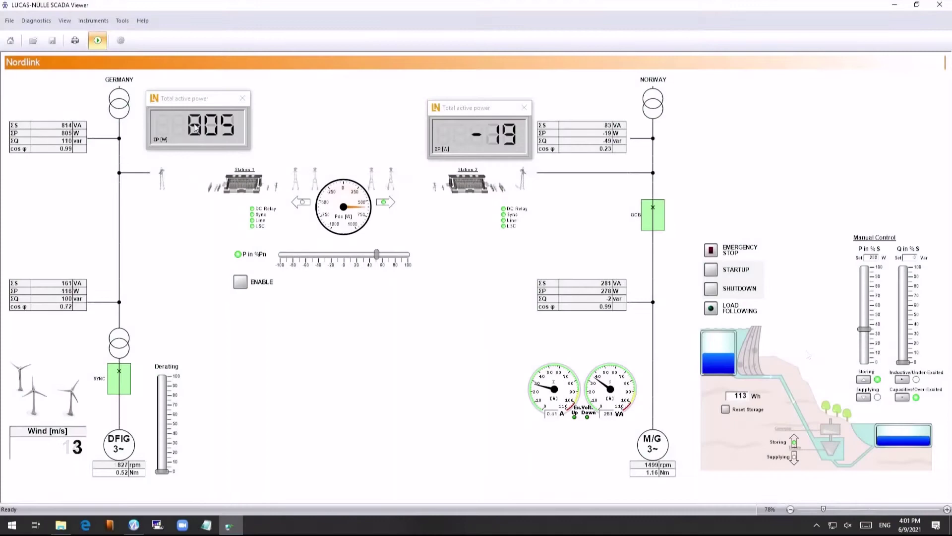
Set the HVDC P in %Pn slider negative so Norway sends power toward Germany
left_click_drag(206, 111, 206, 117)
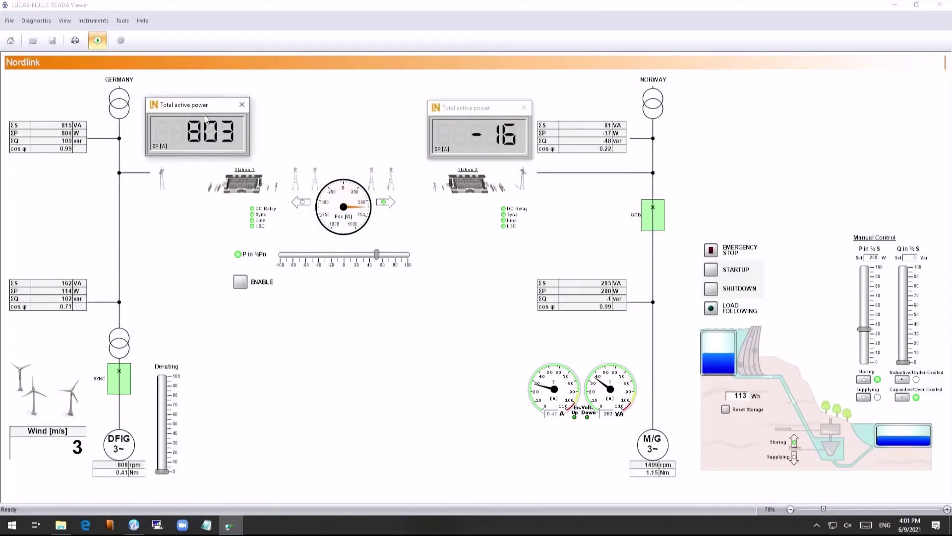
left_click_drag(376, 255, 326, 255)
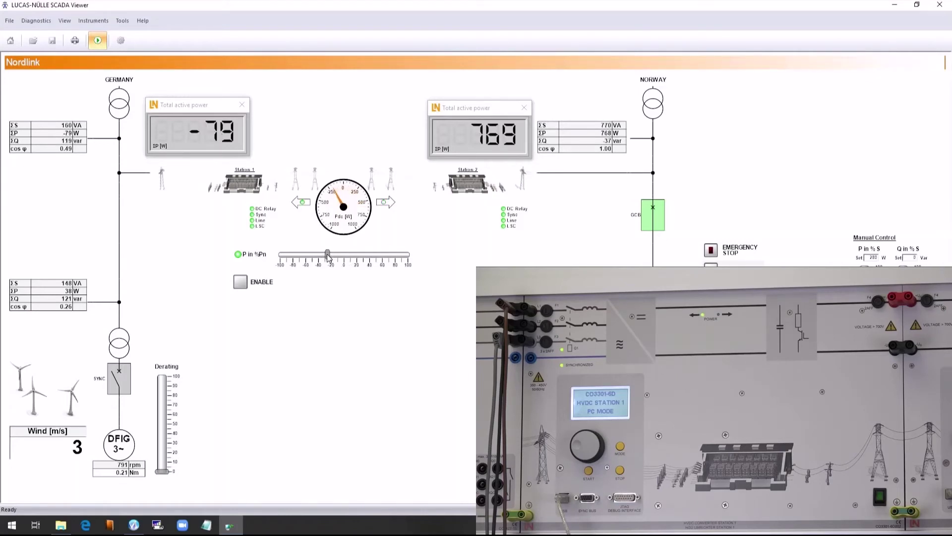
left_click_drag(329, 256, 331, 256)
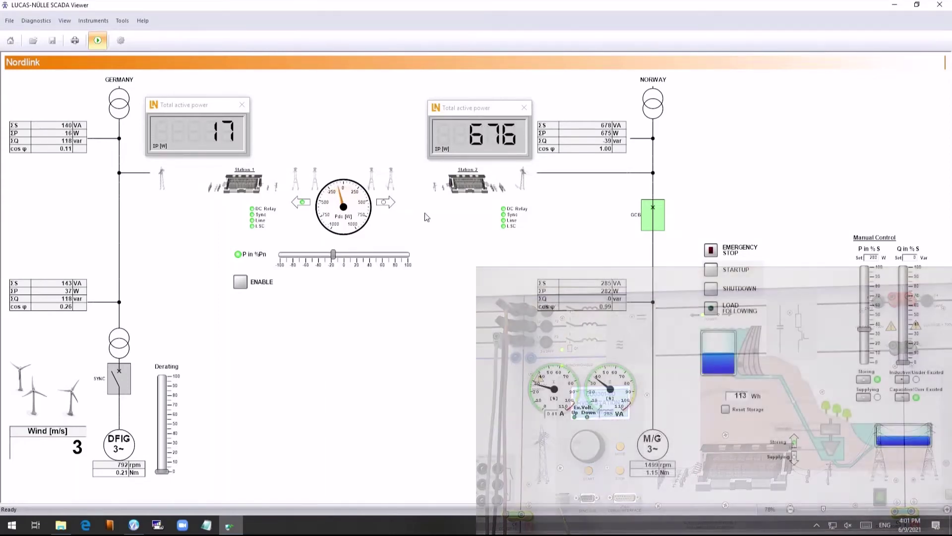
left_click_drag(475, 106, 468, 107)
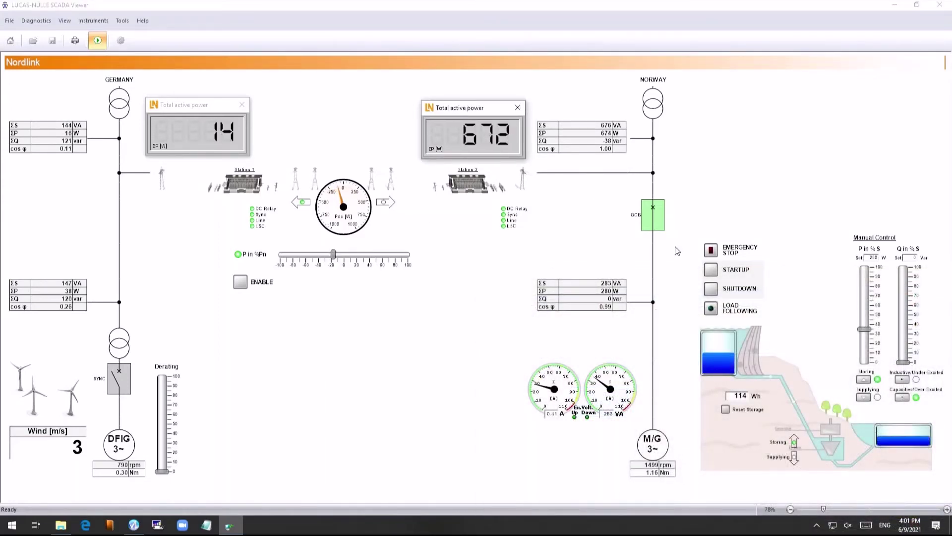
Switch the pumped storage to Supplying and raise its P in % S setpoint
left_click(866, 398)
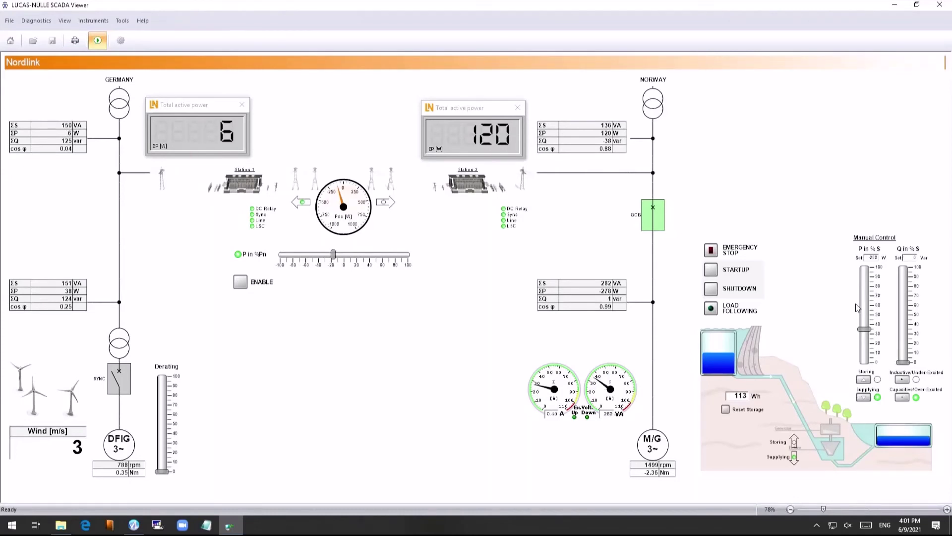
left_click_drag(863, 327, 865, 317)
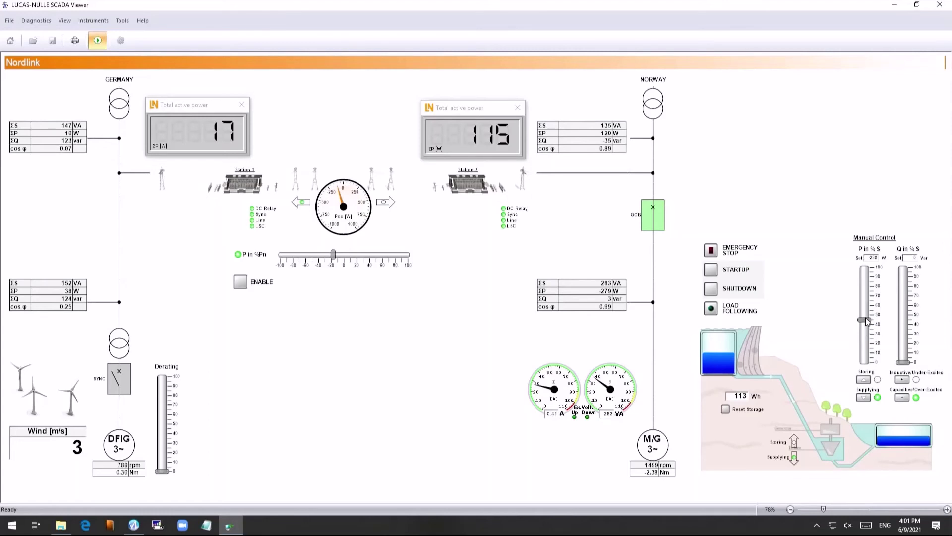